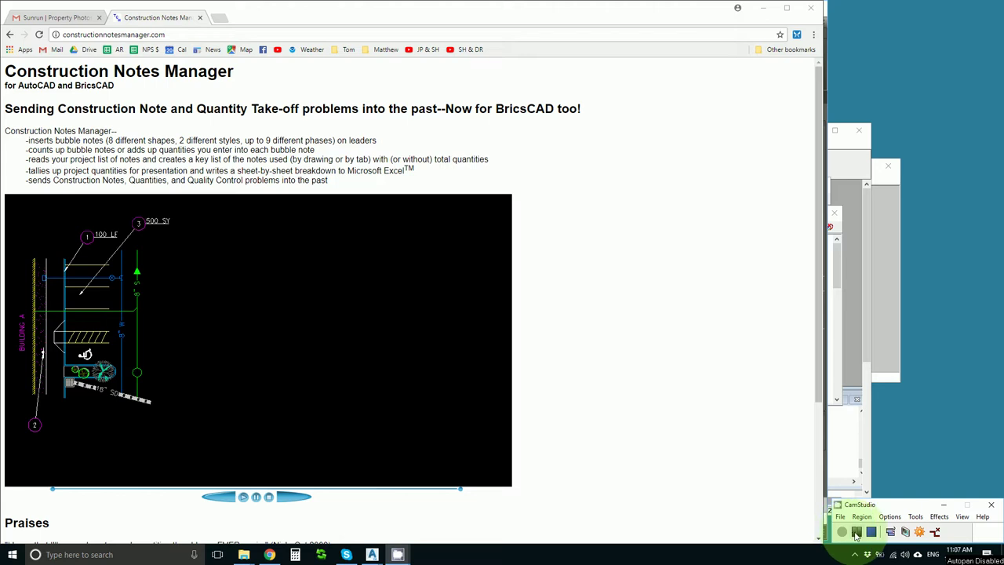
Step: Switch to the File Explorer Documents folder listing Drawing1.not among its 28 items
key(alt+Tab)
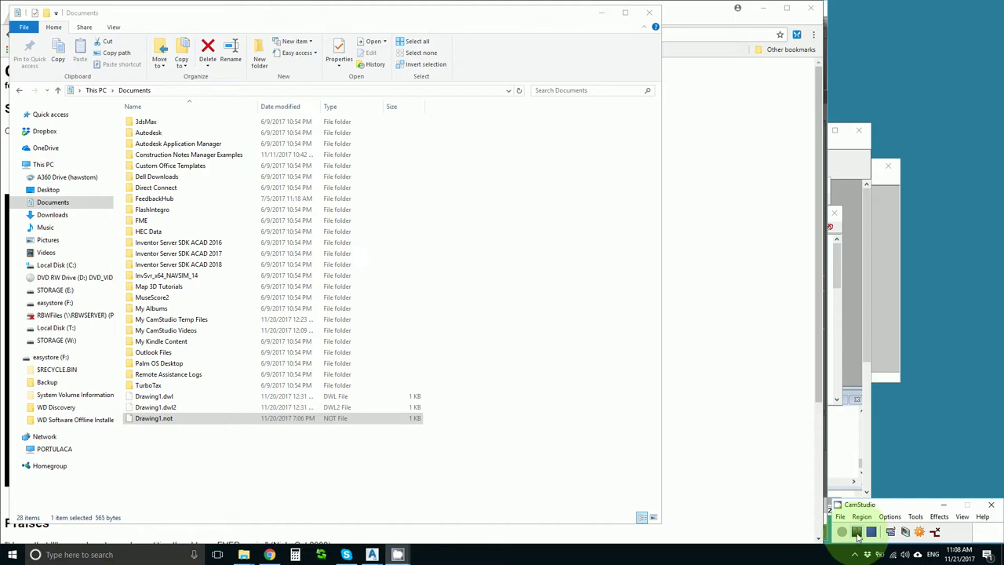
click(857, 532)
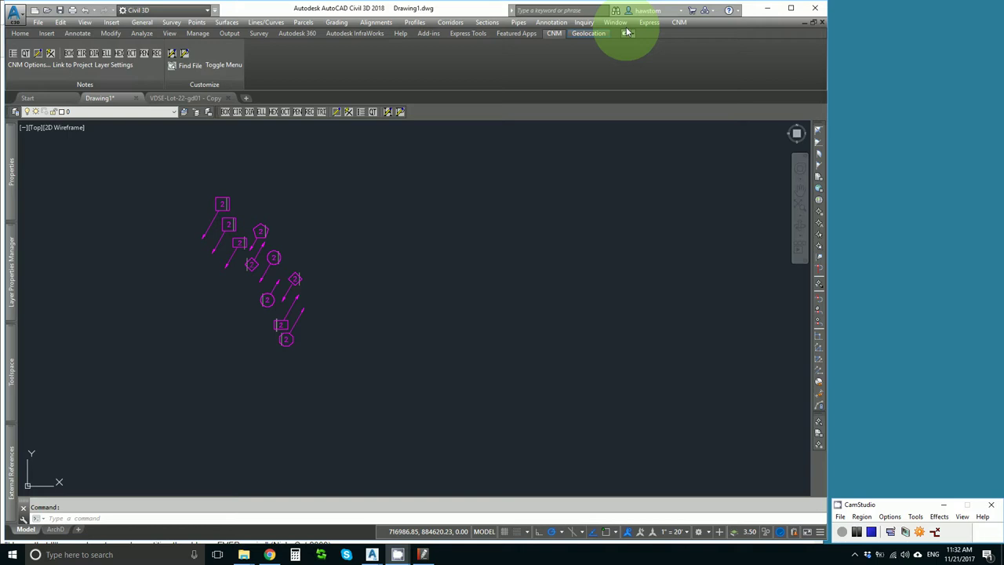
click(679, 23)
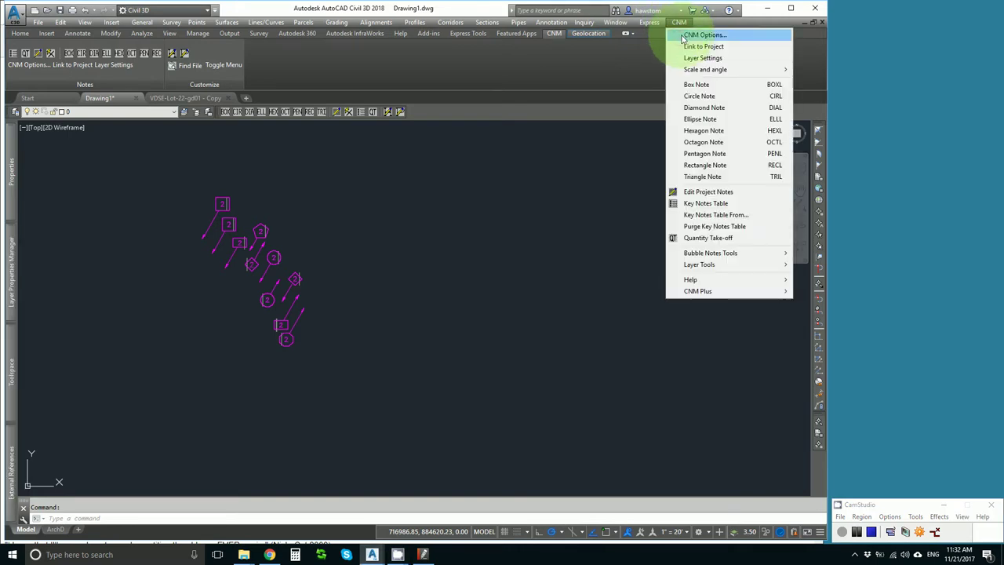
click(670, 34)
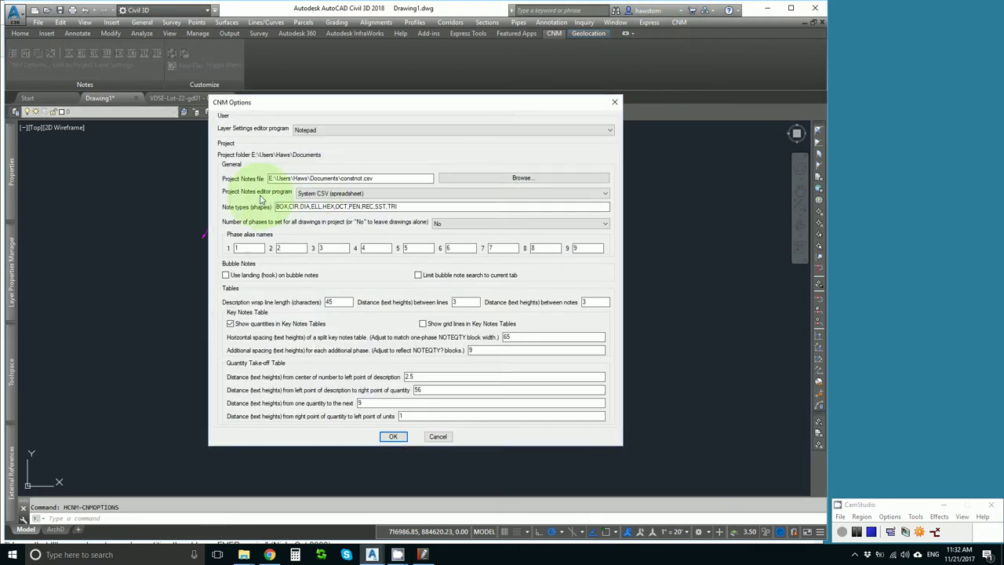
click(333, 195)
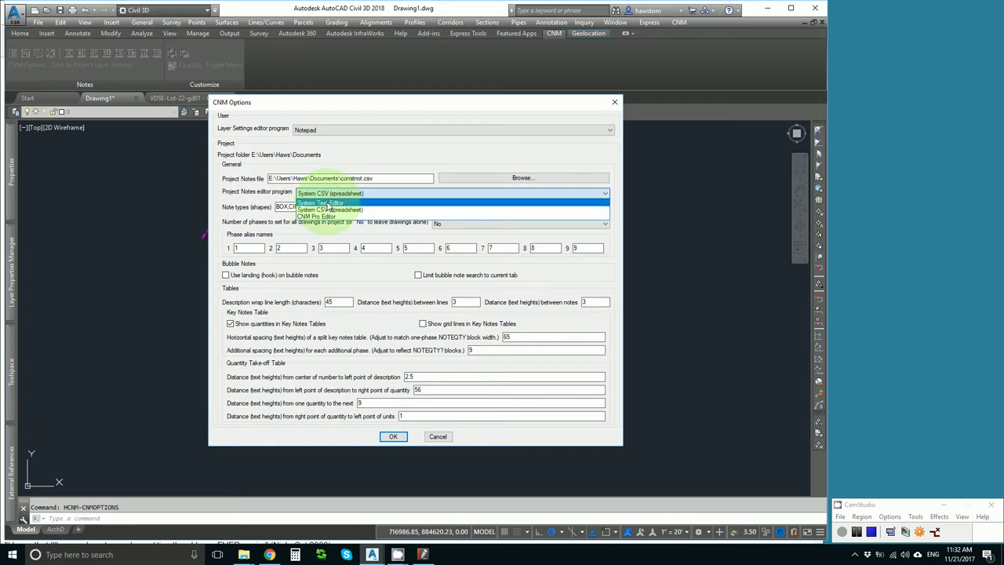
click(326, 210)
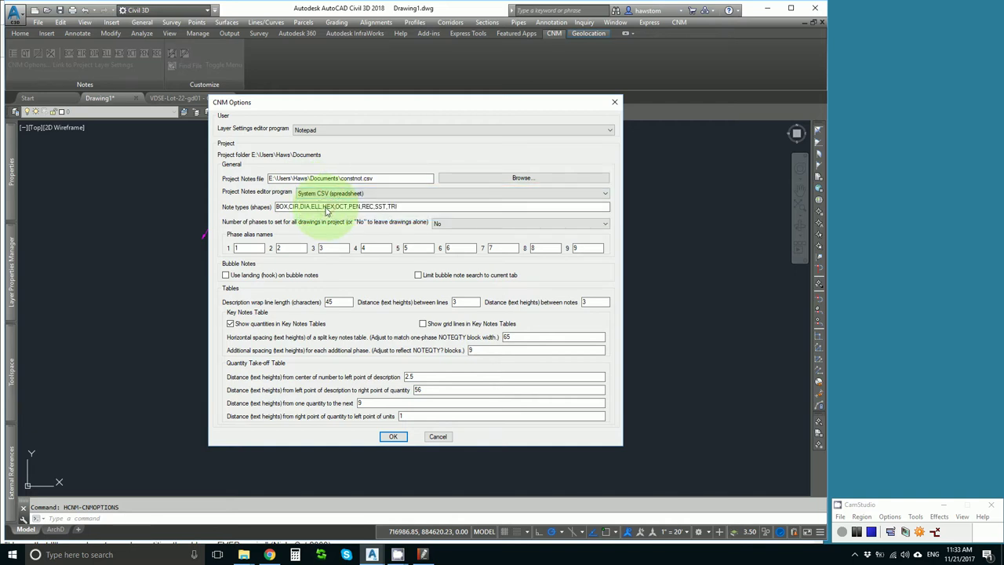
click(393, 436)
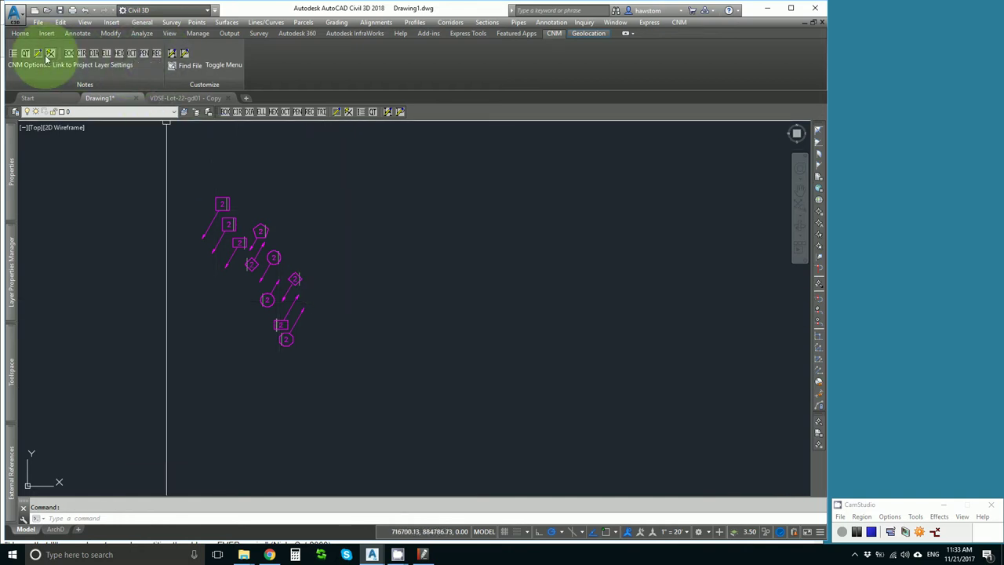
Step: Open constnot.csv in LibreOffice Calc via Edit Project Notes, accepting the text import
click(186, 208)
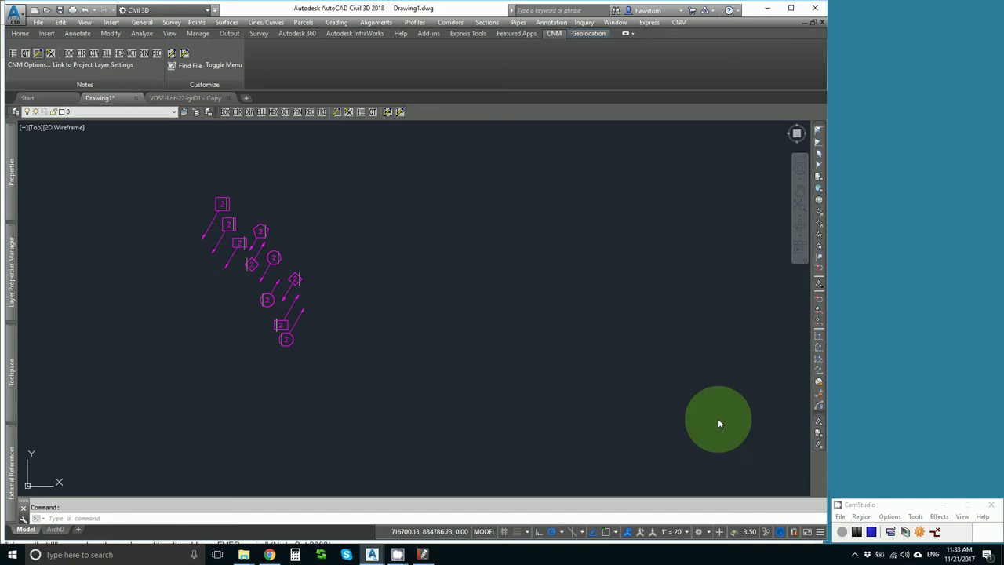
click(857, 534)
click(842, 532)
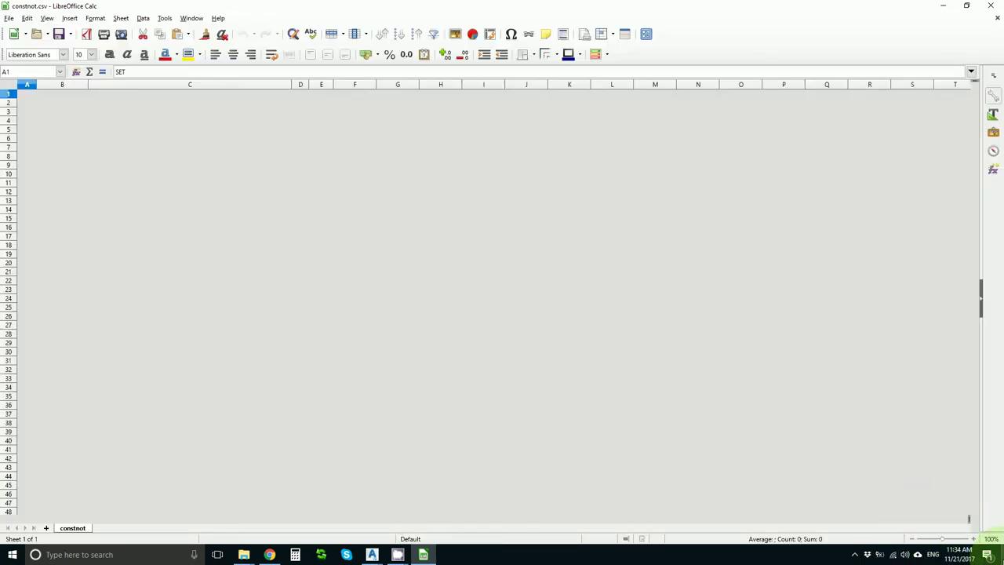
key(super+d)
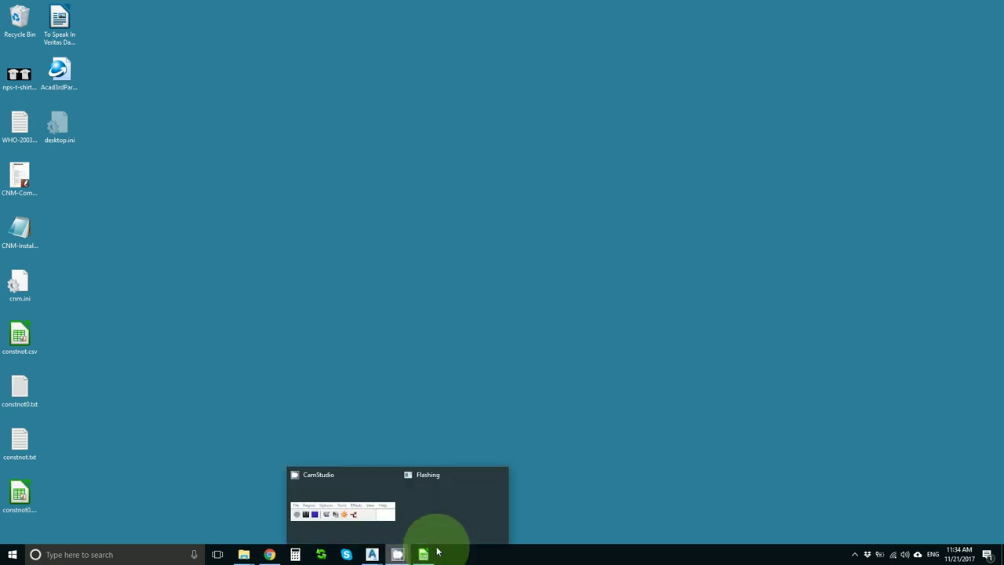
click(331, 514)
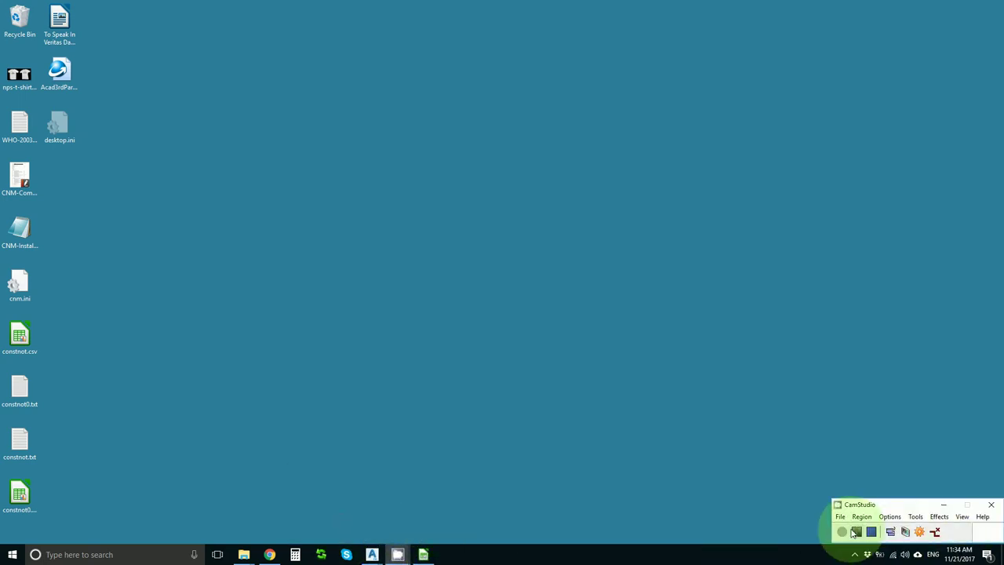
key(alt+Tab)
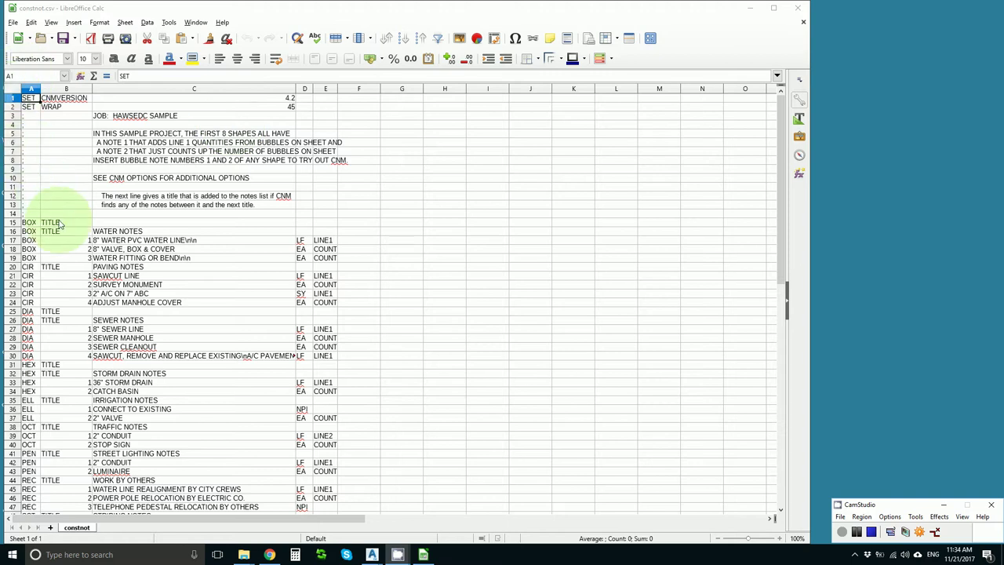
Step: Back in Drawing1, generate a key notes table from the bubbles with the default 99 rows
click(372, 555)
click(325, 515)
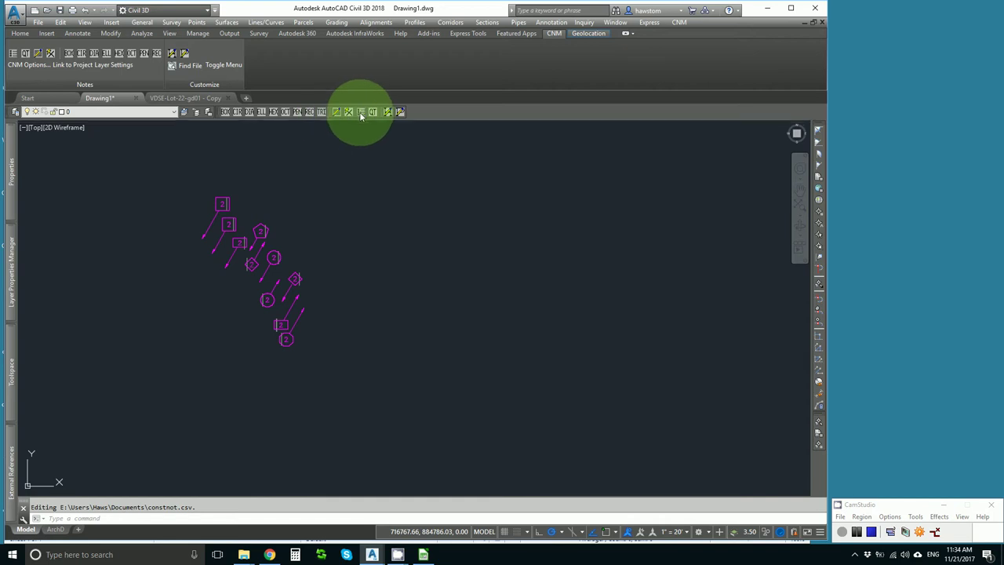
click(361, 112)
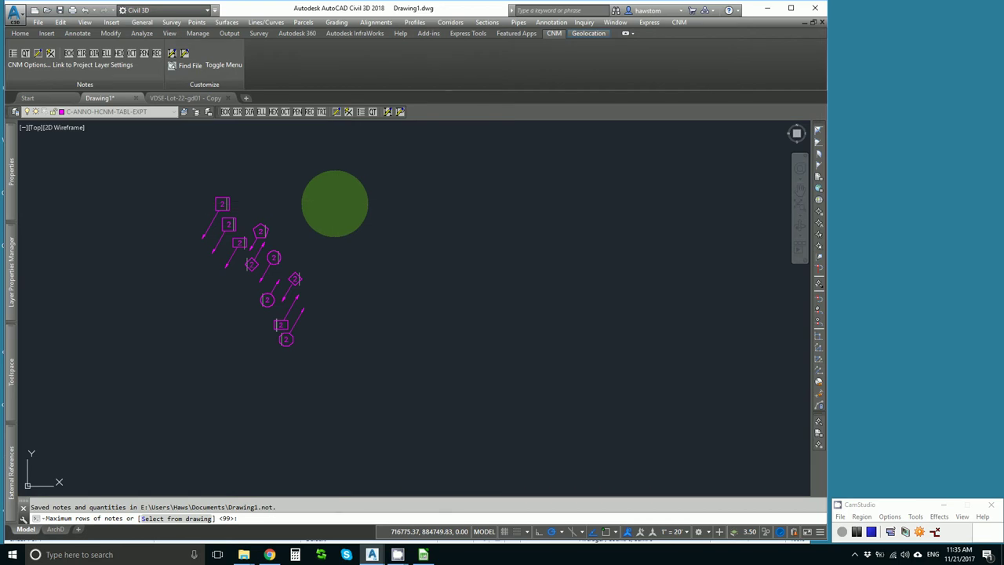
key(Return)
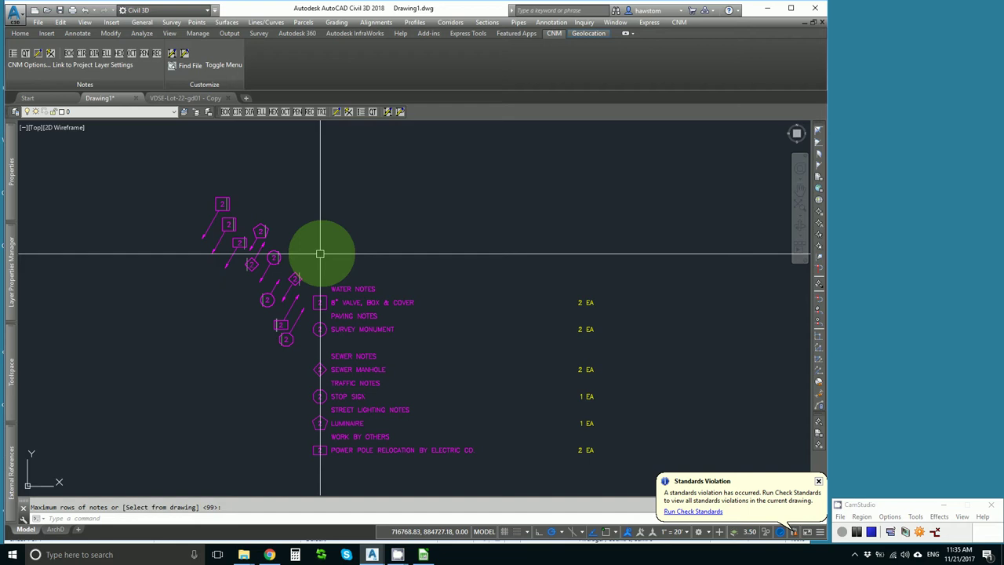
Step: Move the whole key notes table higher beside the bubbles with the M command
text(m)
key(Return)
click(666, 261)
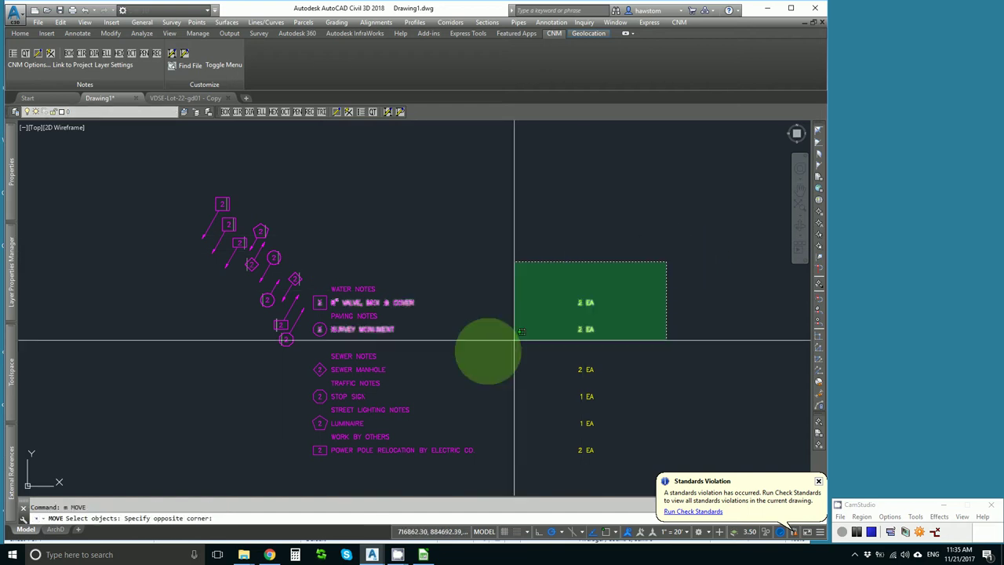
click(320, 465)
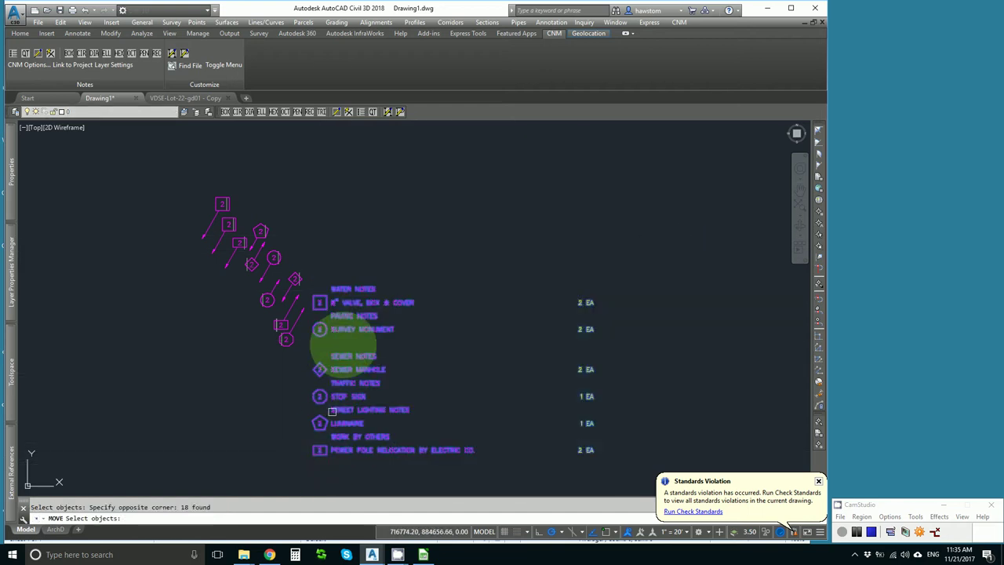
key(Return)
click(349, 326)
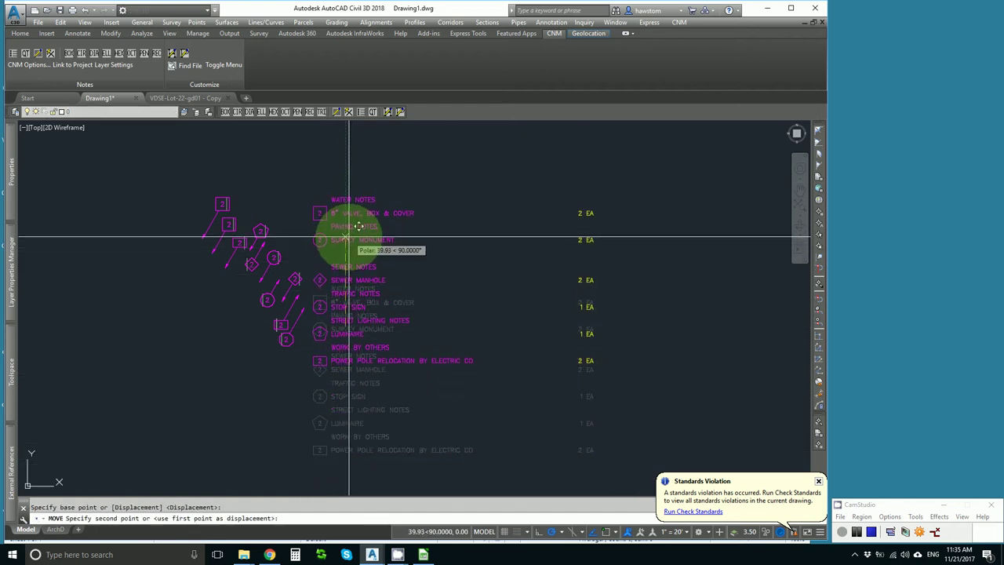
click(349, 231)
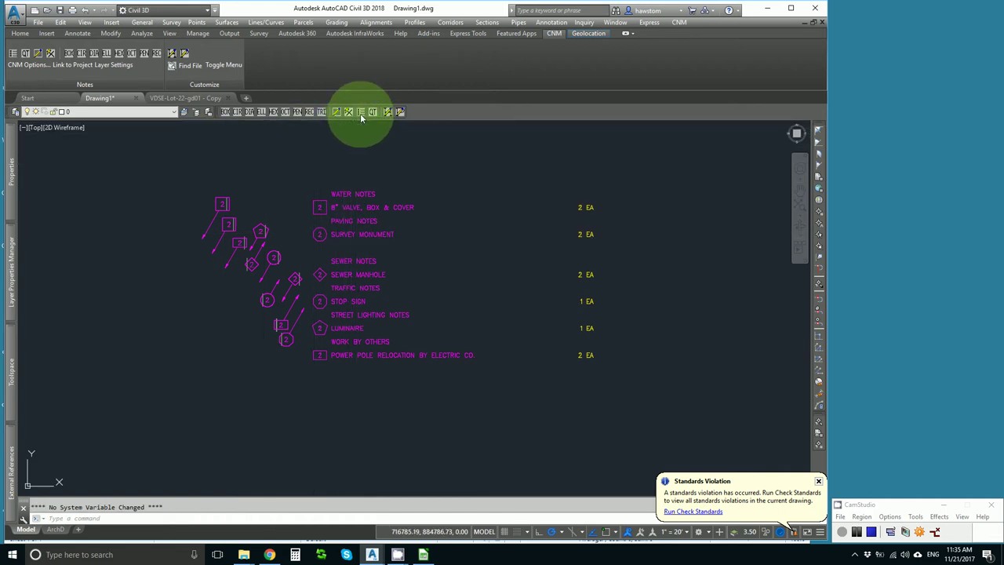
Step: Rebuild the key notes table so it adds LUMINAIRE 1 EA and POWER POLE RELOCATION 2 EA
double_click(358, 197)
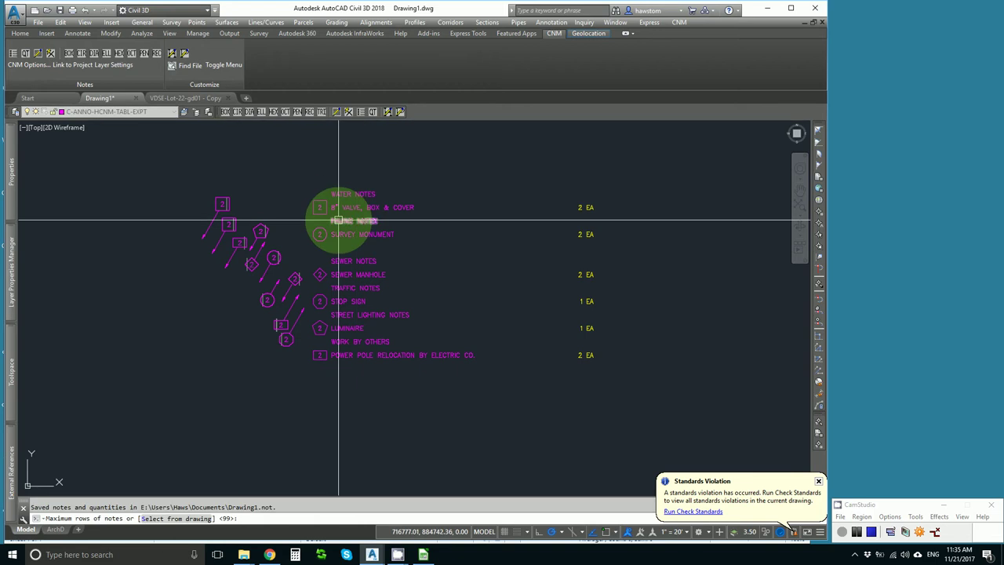
key(Return)
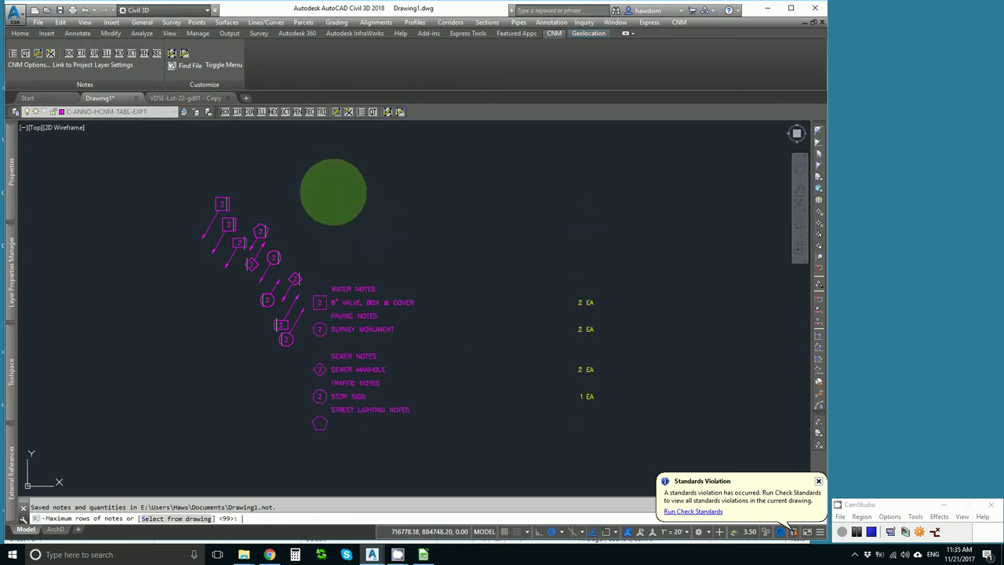
click(350, 112)
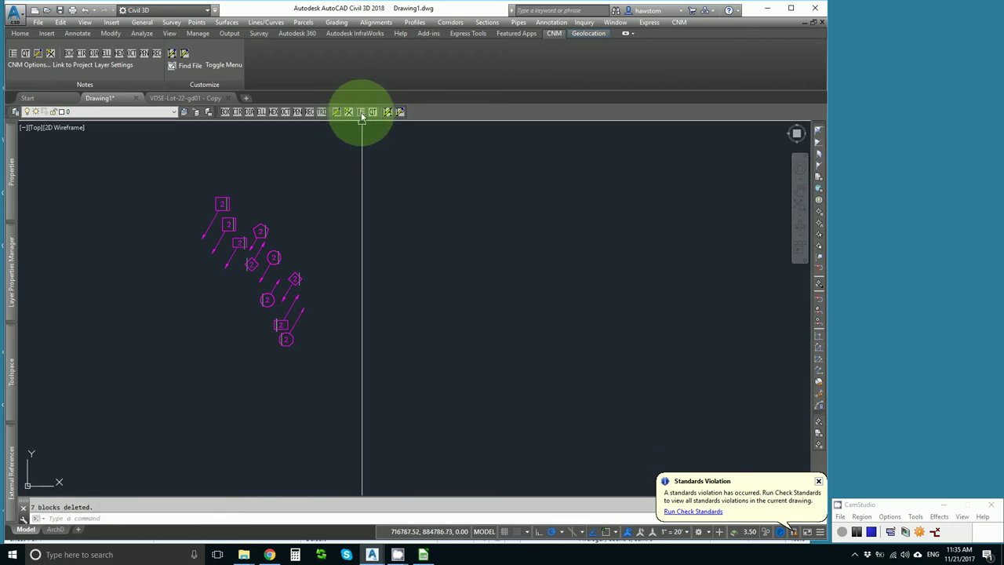
click(360, 112)
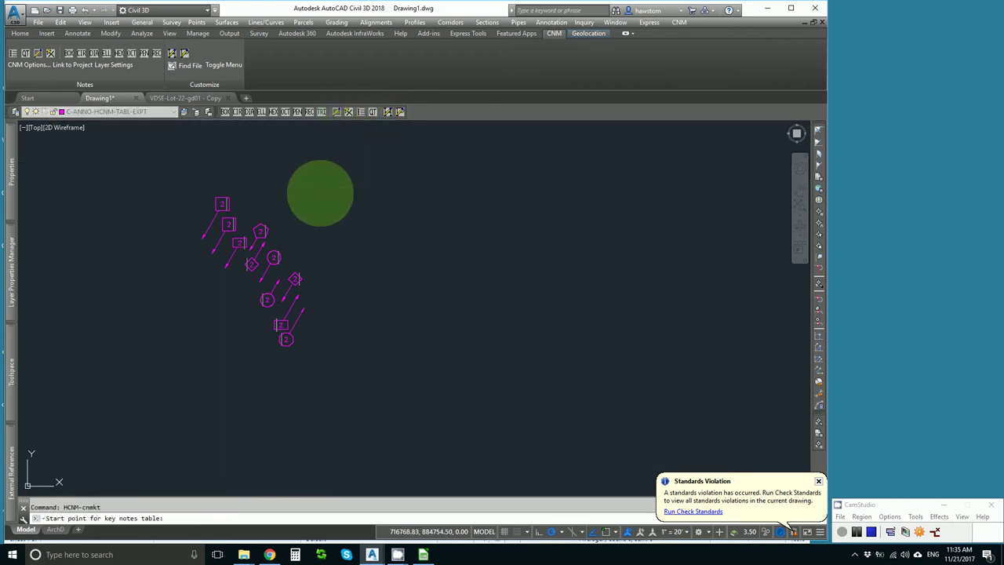
click(320, 193)
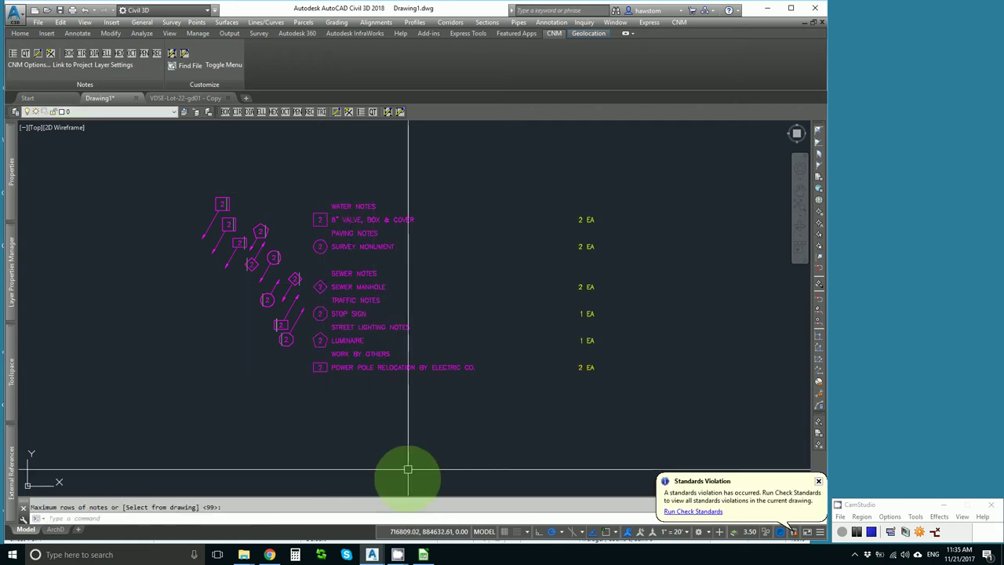
Step: Change the WRAP value in cell C2 of constnot.csv to 10 and save as Text CSV
click(423, 554)
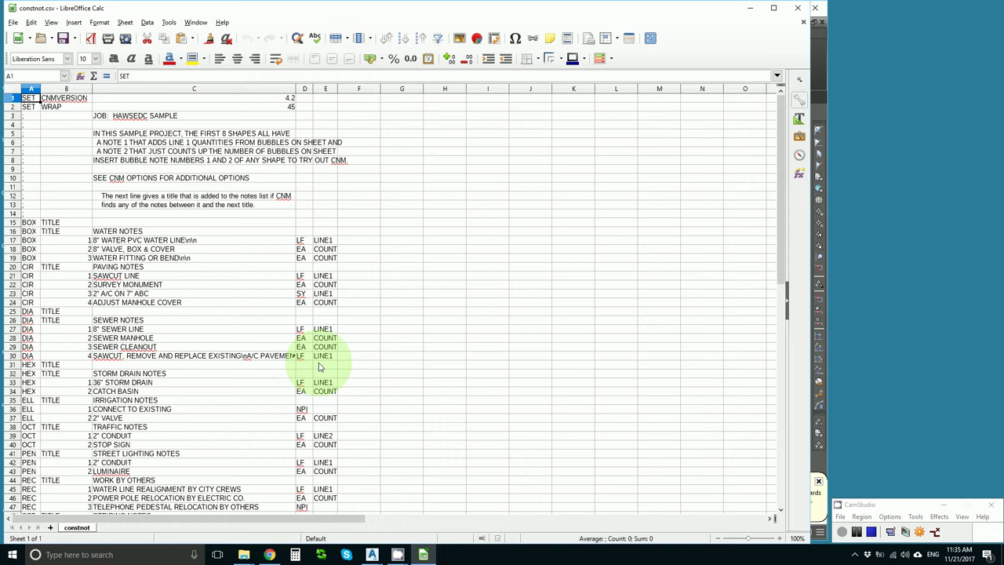
click(280, 108)
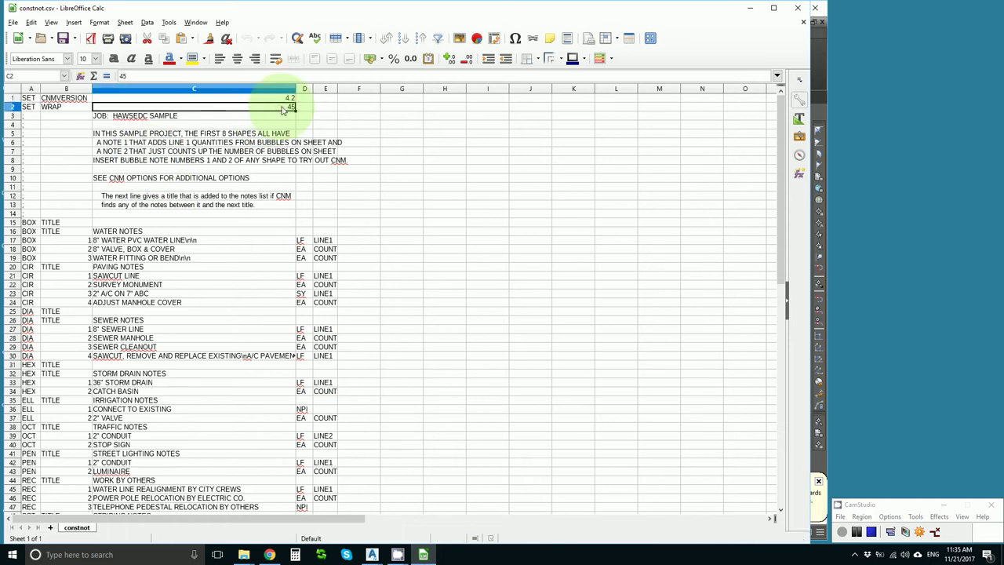
text(10)
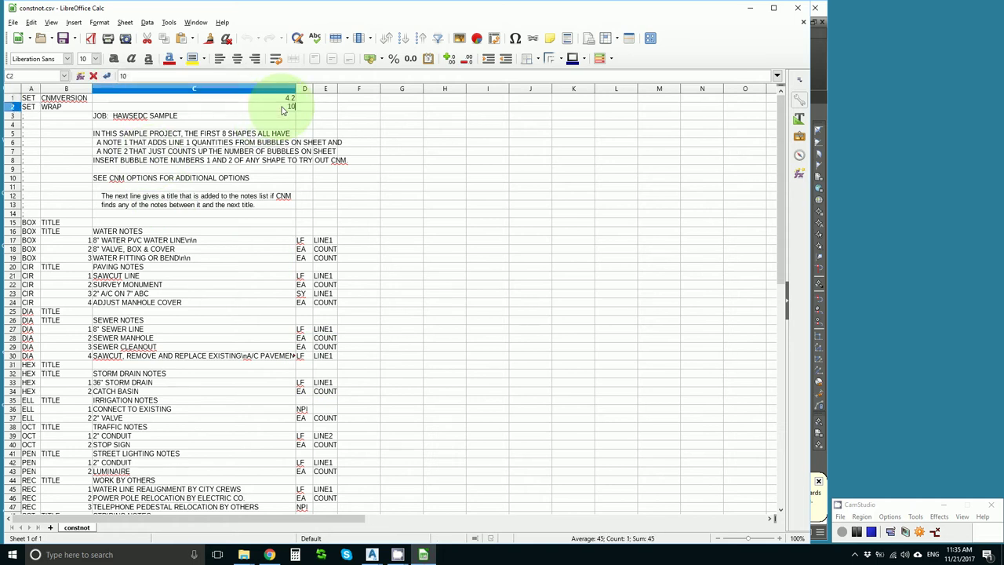
key(Return)
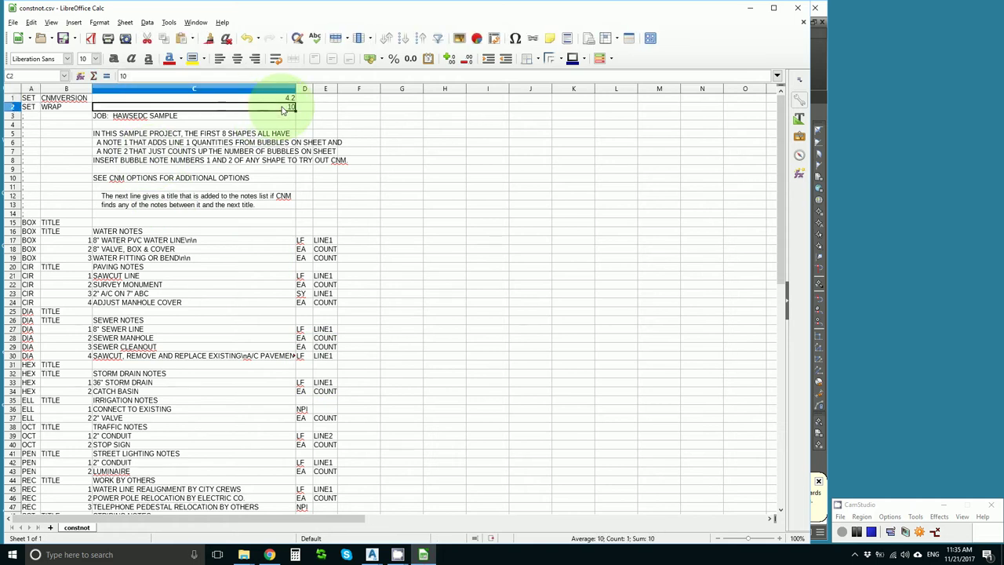
key(ctrl+s)
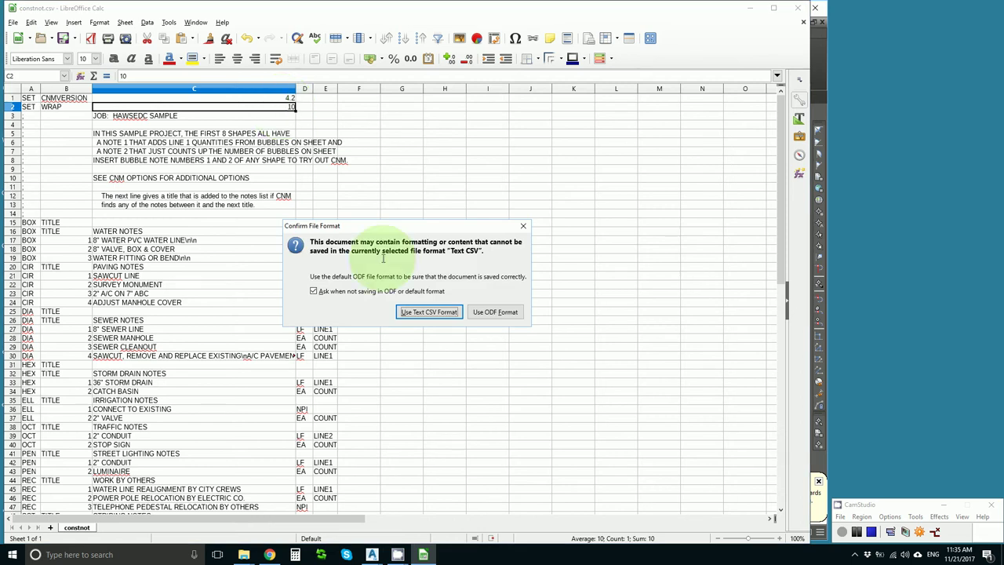
click(429, 312)
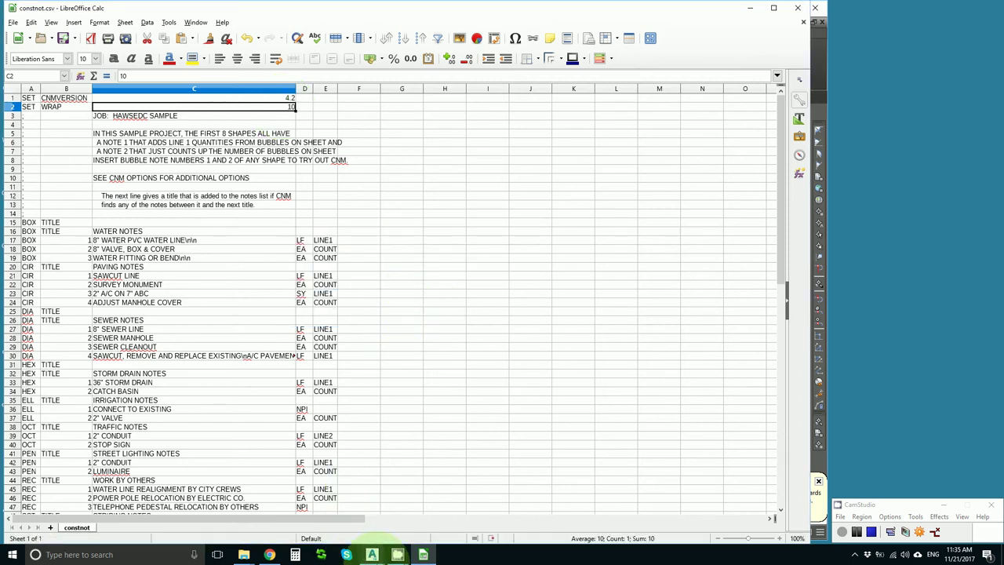
Step: Rerun the key notes table in Drawing1 with 99 rows so descriptions wrap at 10
mouse_move(372, 554)
click(330, 468)
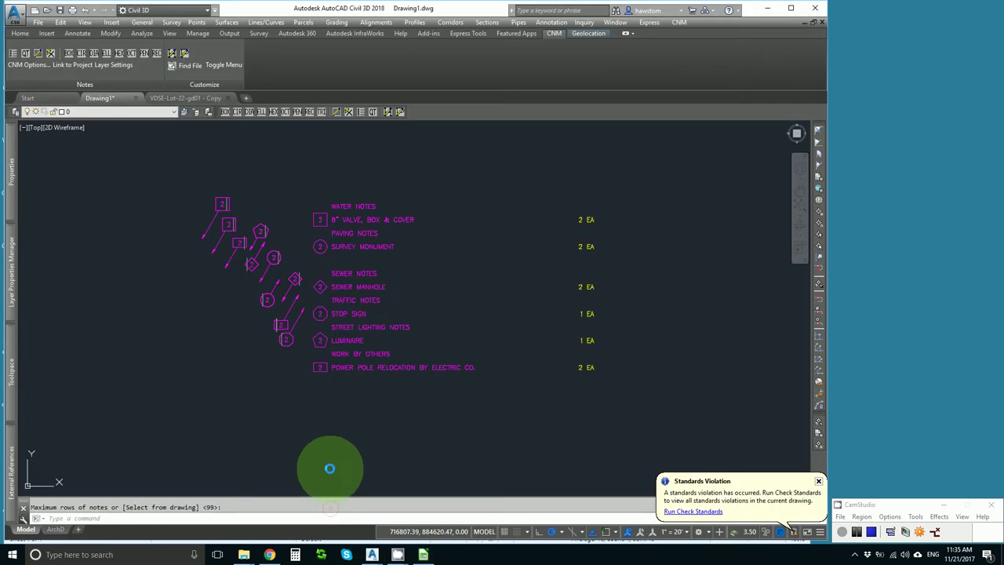
click(859, 533)
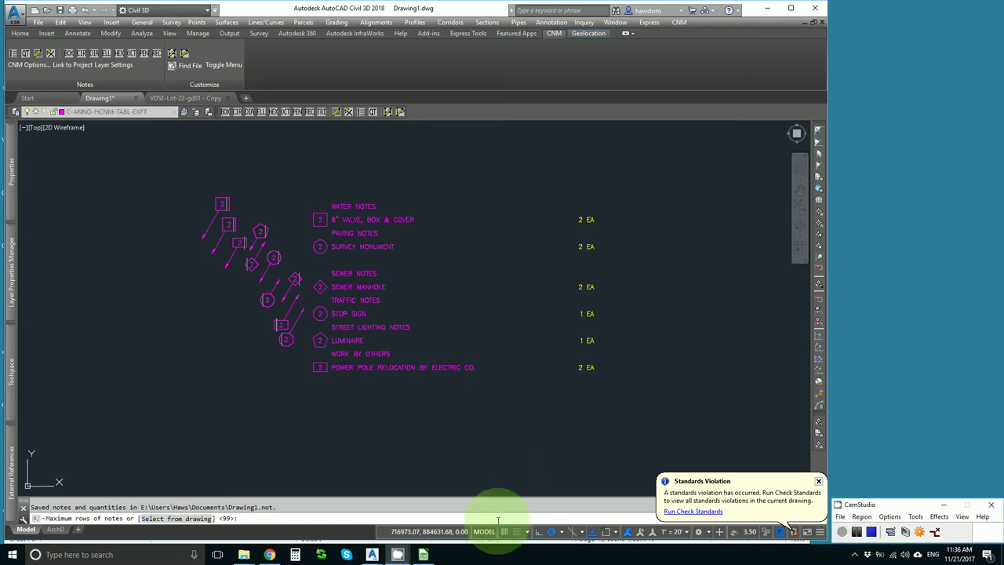
key(Return)
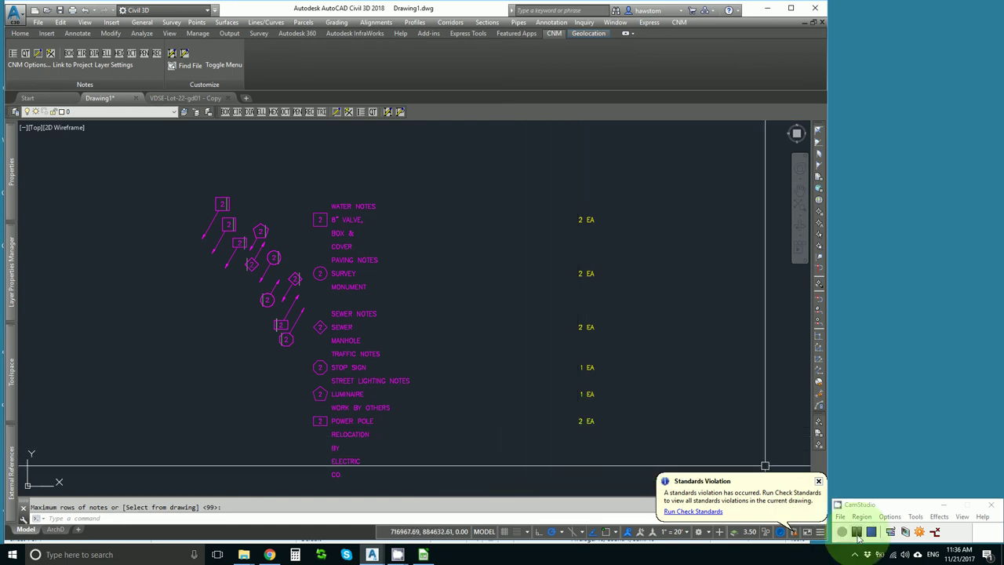
Step: Open the NOTEQTY block in the Block Editor with BEDIT, from the 2 EA quantity row
click(841, 533)
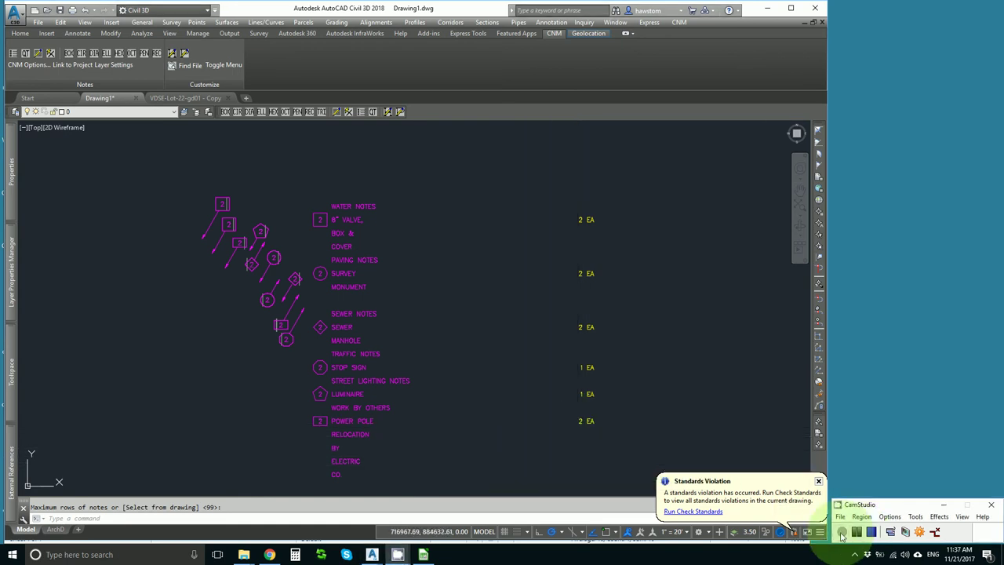
click(581, 220)
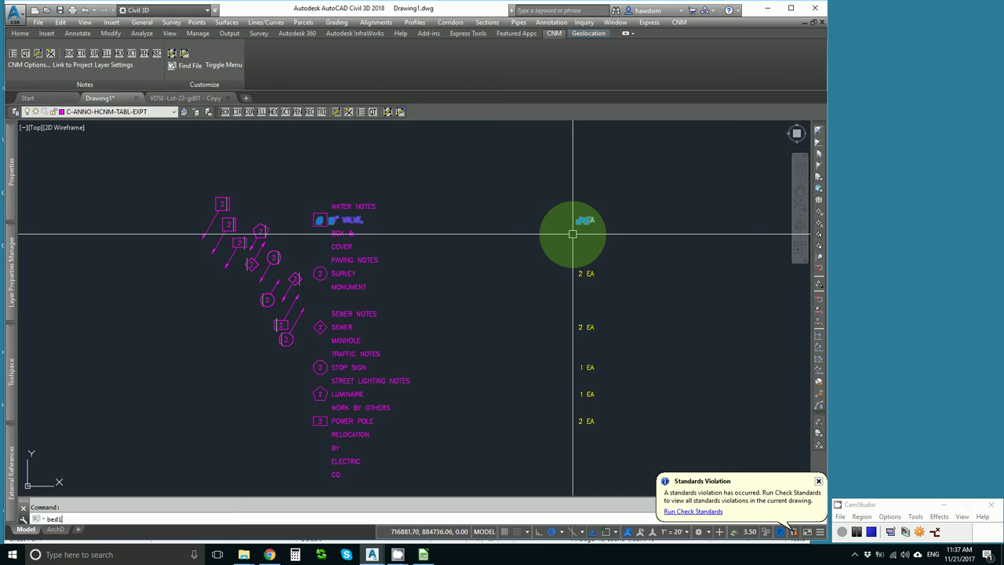
text(bedit)
key(Return)
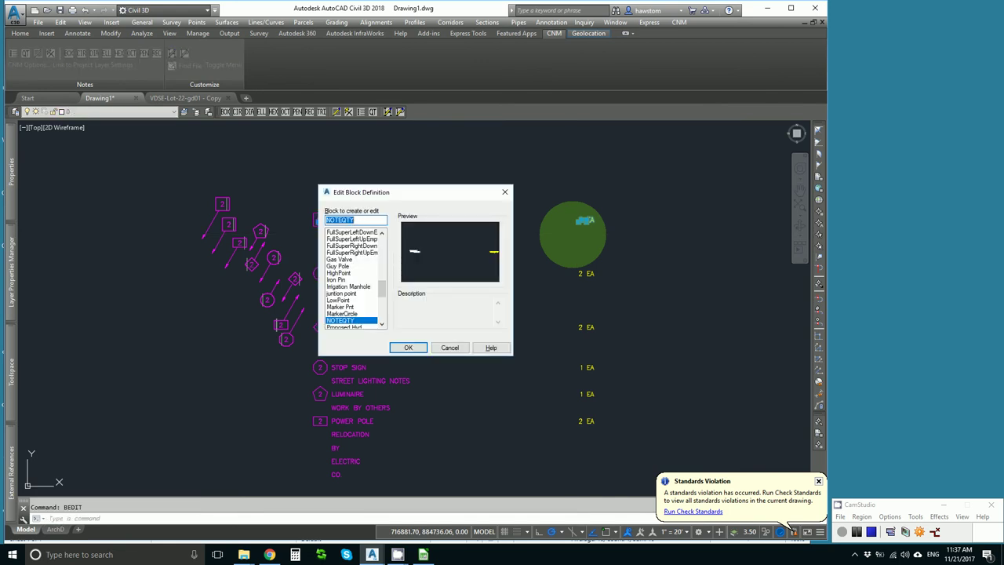
key(Return)
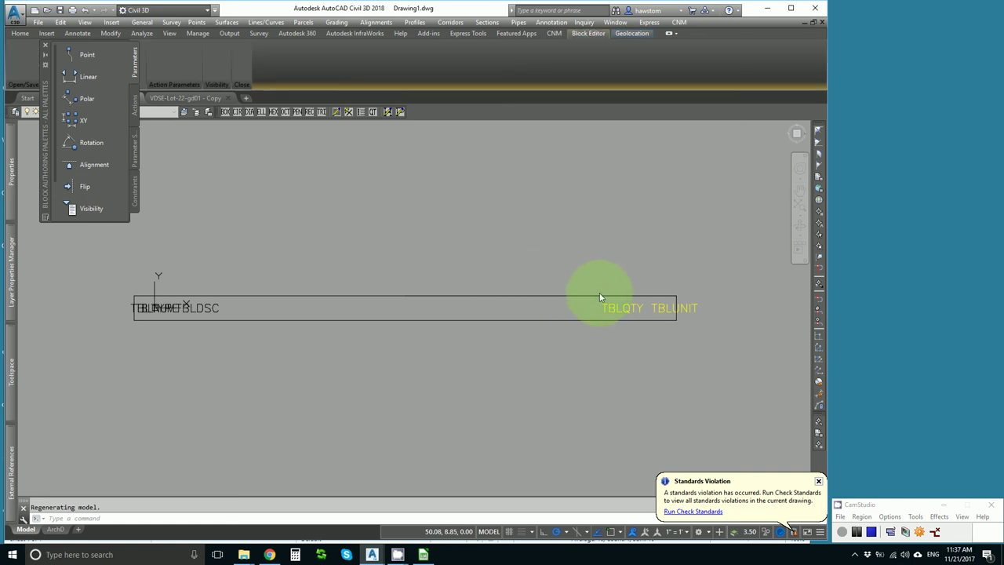
Step: Shift the TBLQTY and TBLUNIT fields 30 units left, then close and save NOTEQTY
click(857, 536)
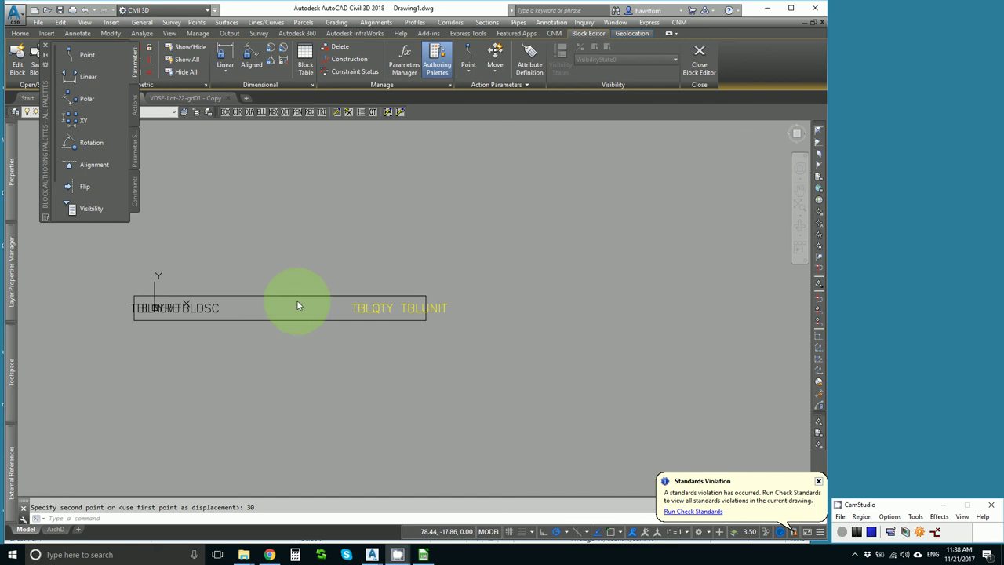
click(699, 69)
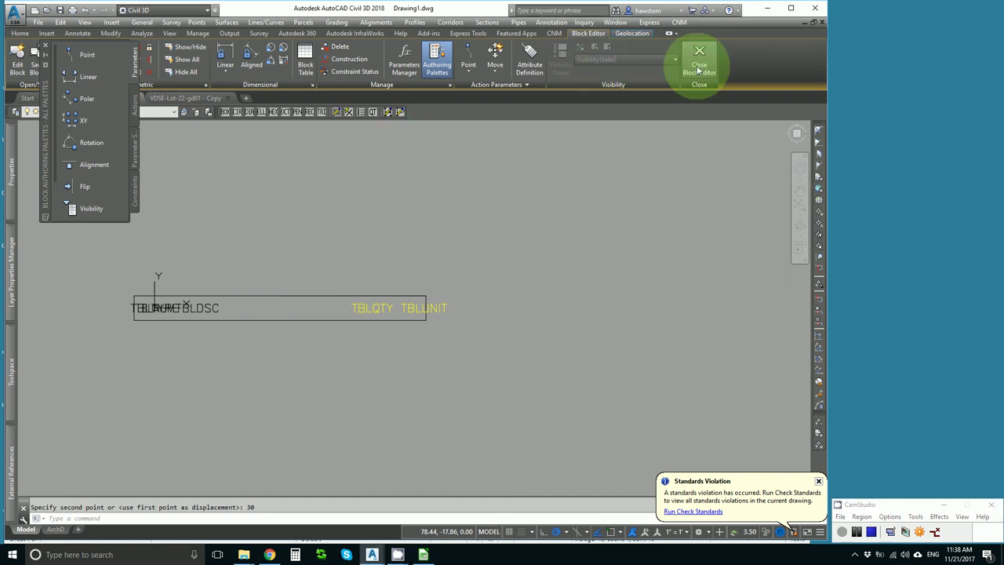
click(697, 70)
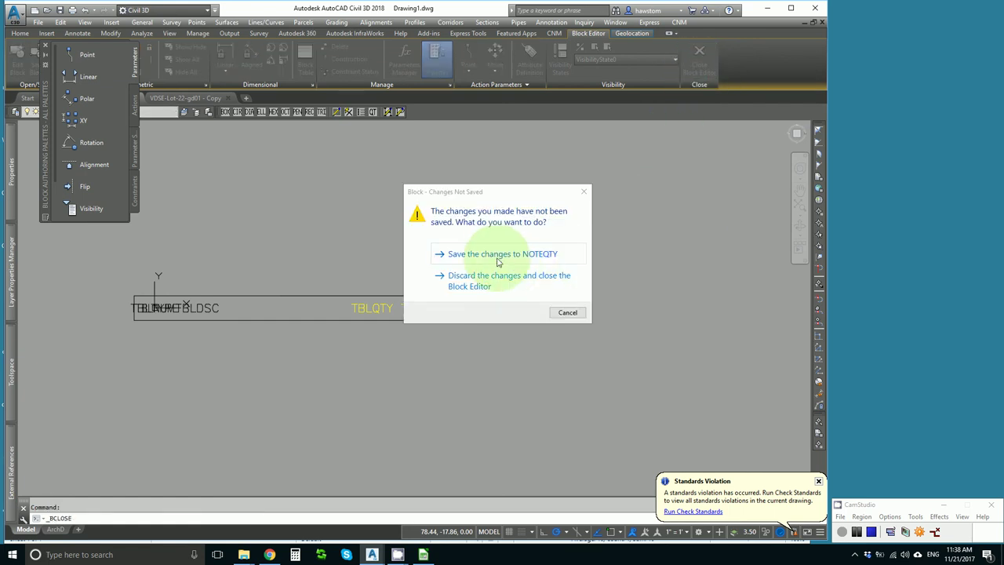
click(496, 255)
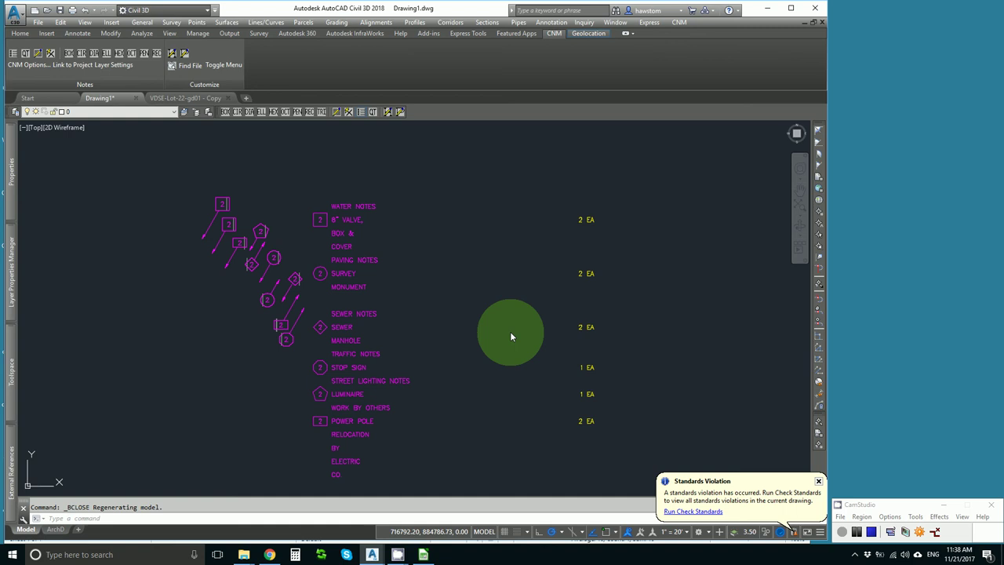
Step: Regenerate the key notes table with 99 rows so quantities sit closer to the descriptions
click(857, 532)
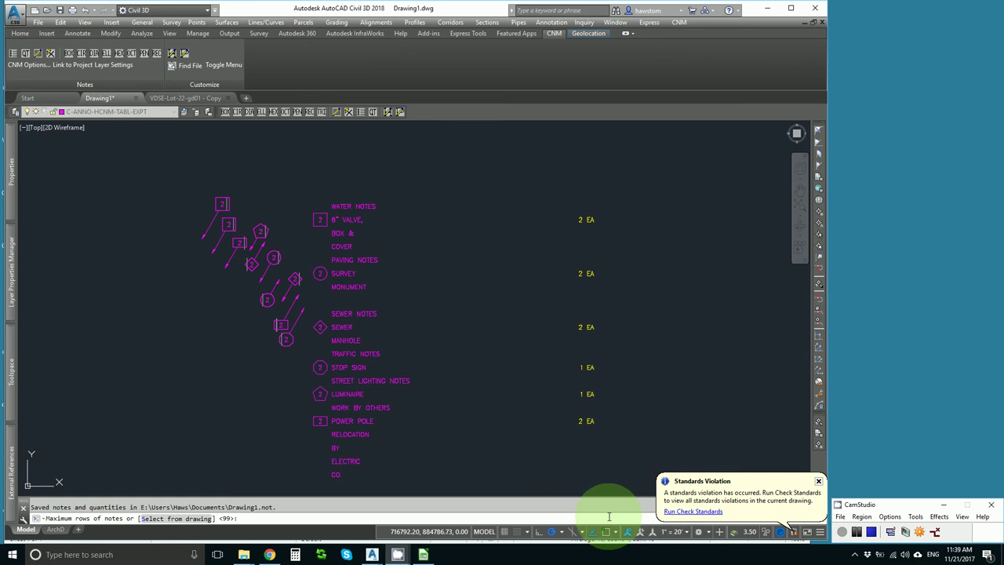
click(609, 516)
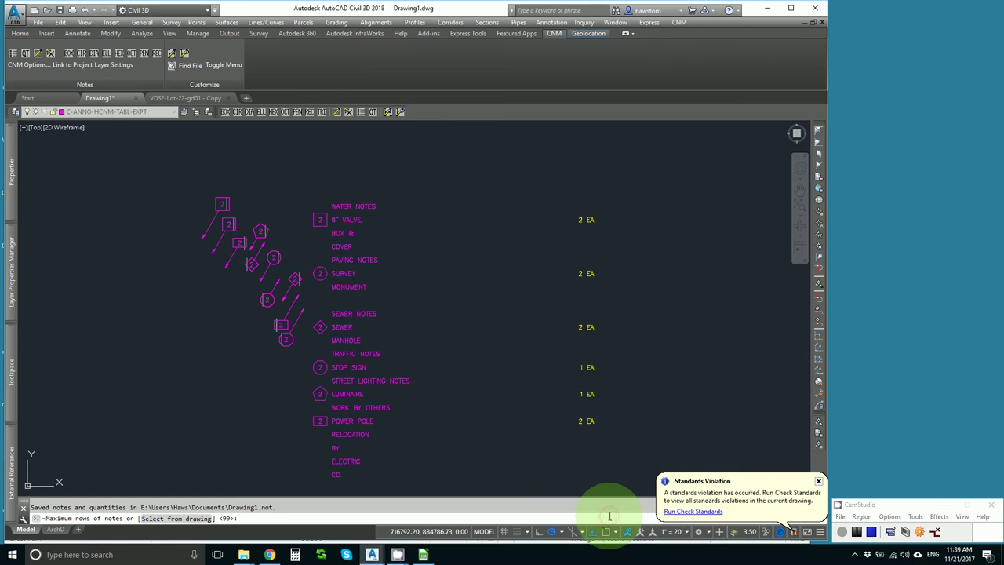
key(Return)
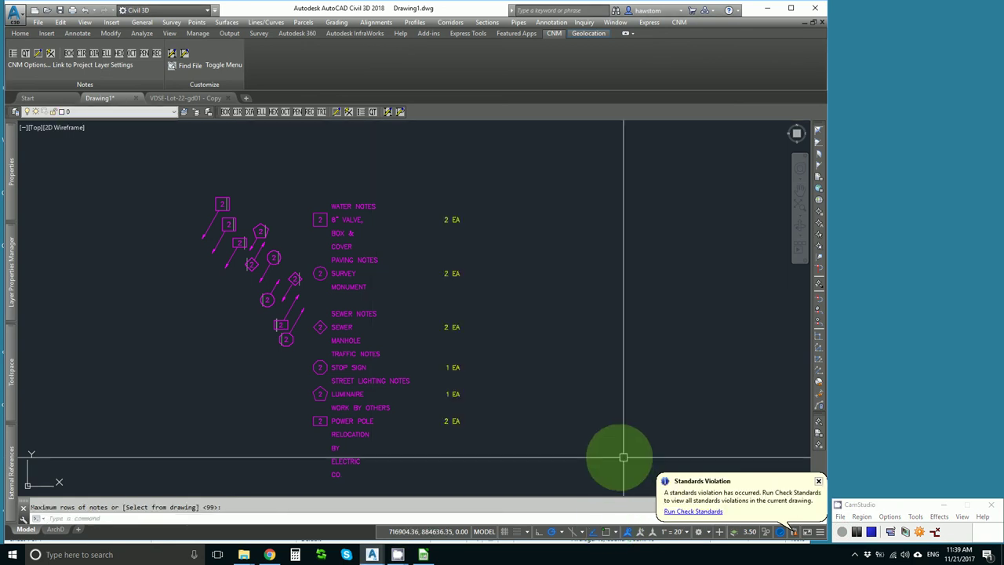